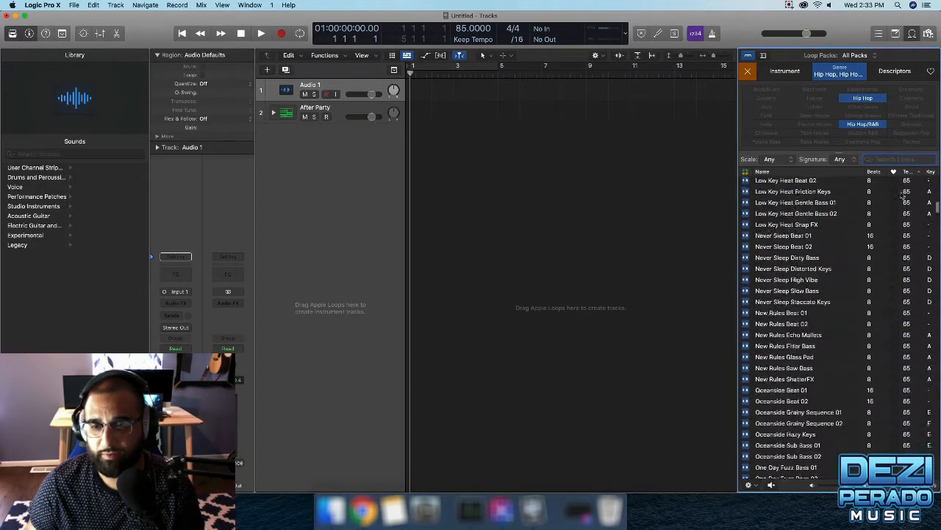
Scroll down the Hip Hop loop list and preview the Southbound Synth Lead loop.
{"action": "scroll", "coordinate": [902, 195], "scroll_direction": "down", "scroll_amount": 20}
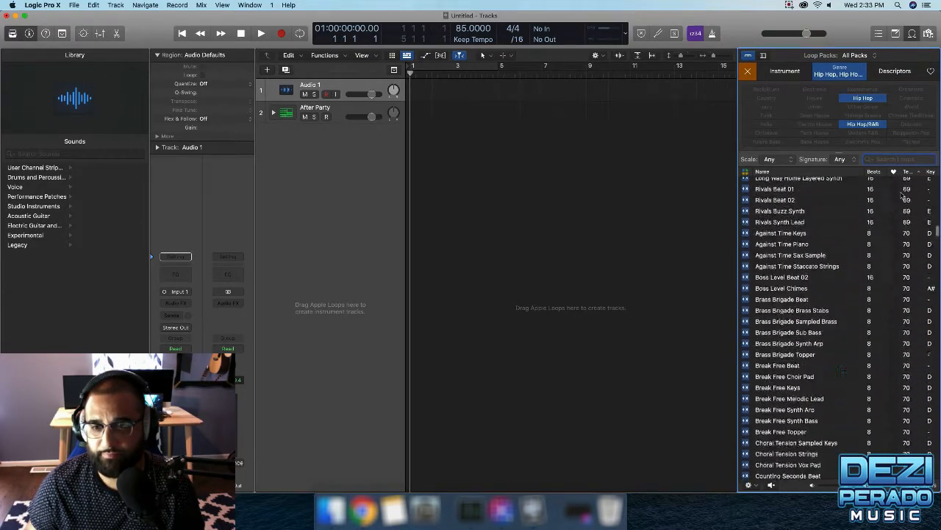
{"action": "scroll", "coordinate": [902, 195], "scroll_direction": "down", "scroll_amount": 20}
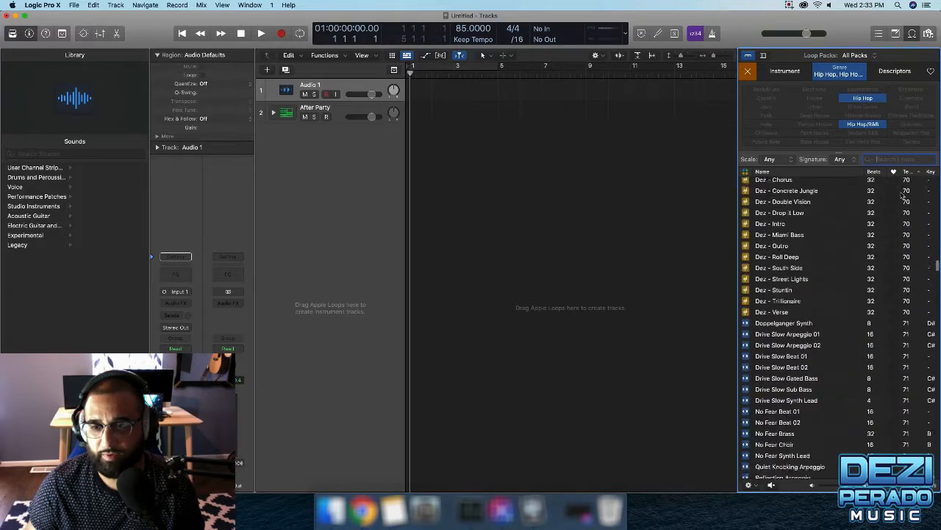
{"action": "scroll", "coordinate": [902, 195], "scroll_direction": "down", "scroll_amount": 20}
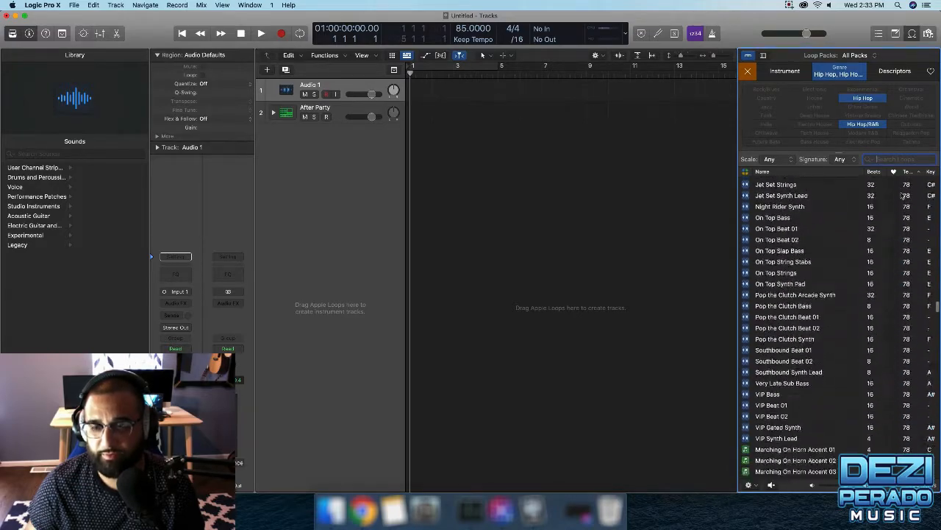
{"action": "scroll", "coordinate": [901, 195], "scroll_direction": "down", "scroll_amount": 5}
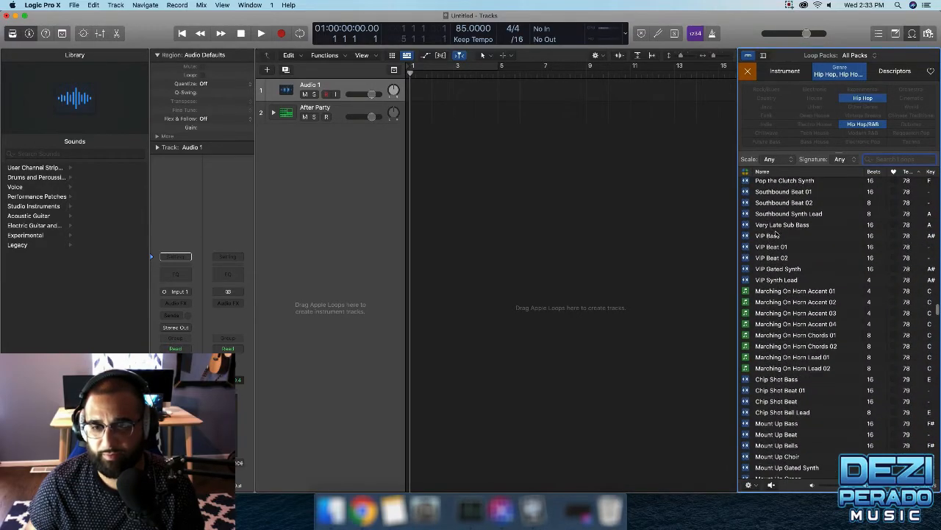
{"action": "left_click", "coordinate": [773, 213]}
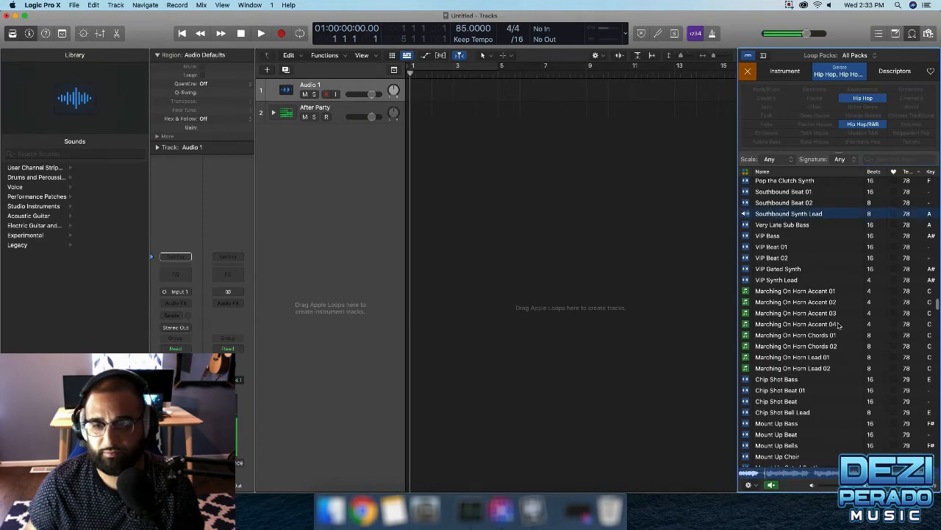
{"action": "scroll", "coordinate": [770, 261], "scroll_direction": "up", "scroll_amount": 1}
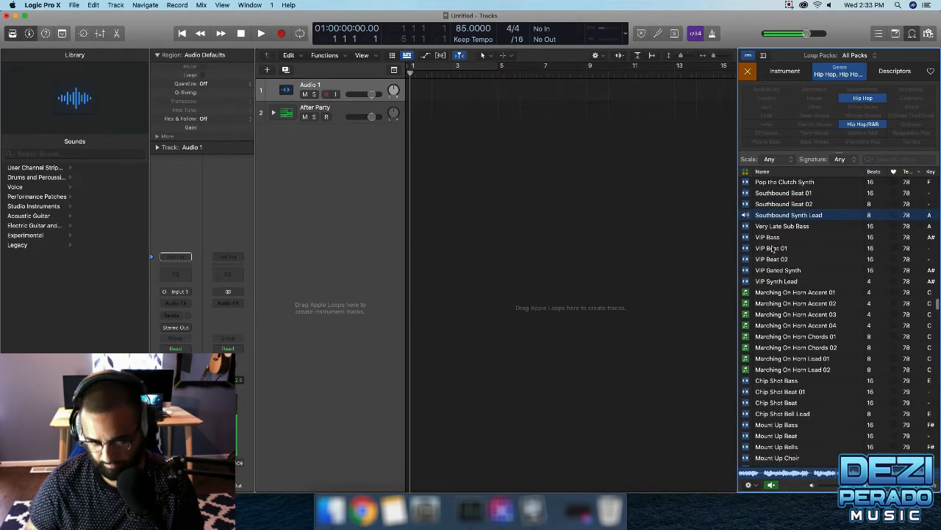
Audition the VIP, Marching On Horn, Mount Up and Quite Right Swag Beat loops in turn.
{"action": "key", "text": "Down"}
{"action": "key", "text": "Down"}
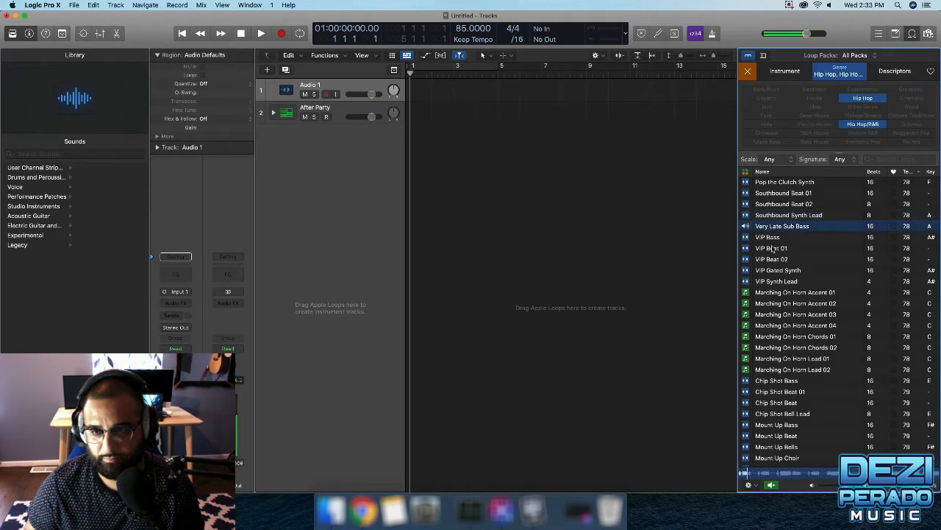
{"action": "key", "text": "Down"}
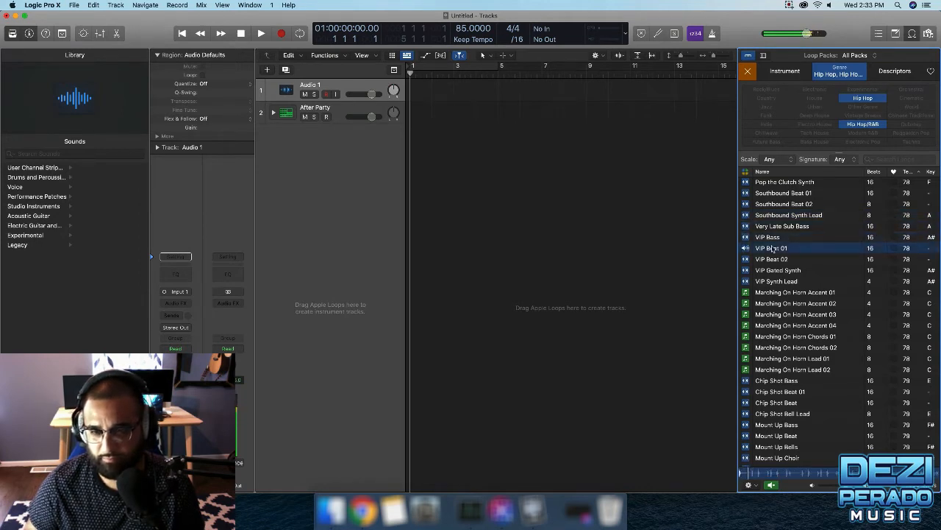
{"action": "key", "text": "Down"}
{"action": "key", "text": "Down"}
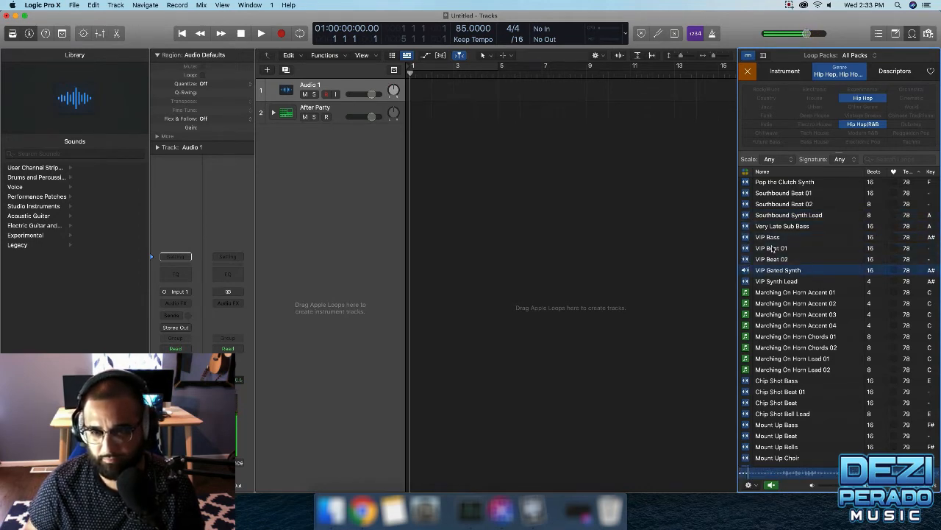
{"action": "key", "text": "Down"}
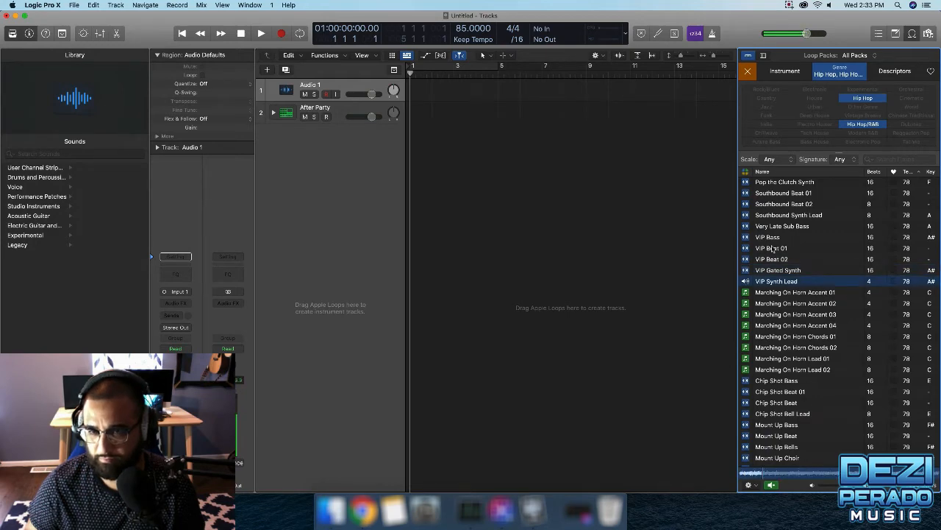
{"action": "key", "text": "Down"}
{"action": "key", "text": "Down"}
{"action": "key", "text": "Down"}
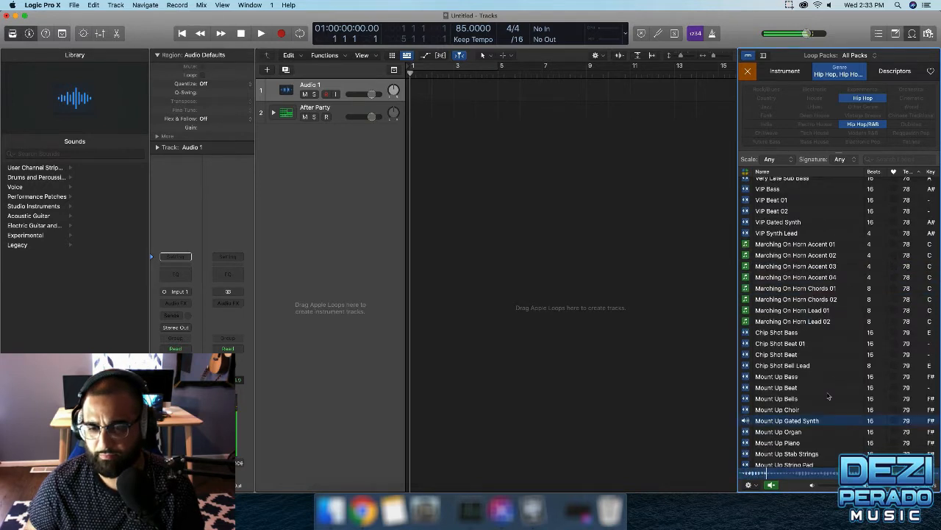
{"action": "key", "text": "Down"}
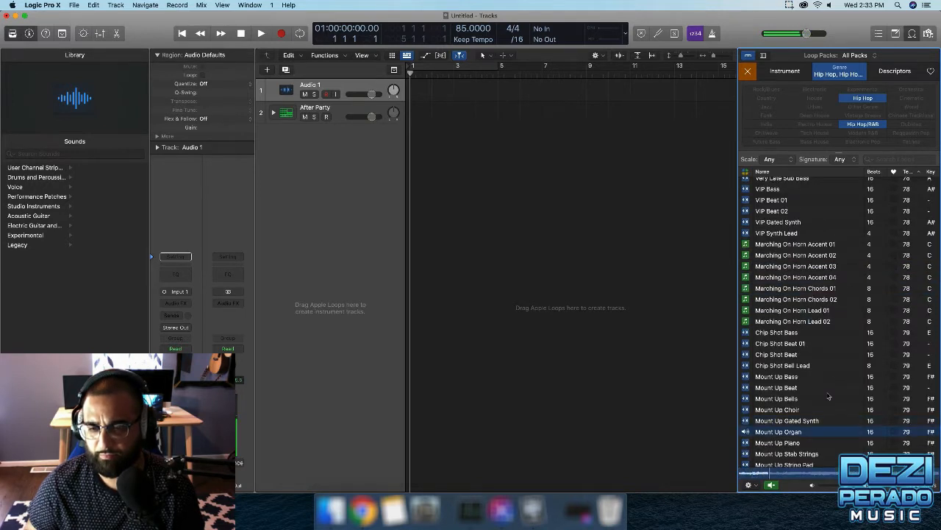
{"action": "key", "text": "Down"}
{"action": "key", "text": "Down"}
{"action": "key", "text": "Down"}
{"action": "key", "text": "Down"}
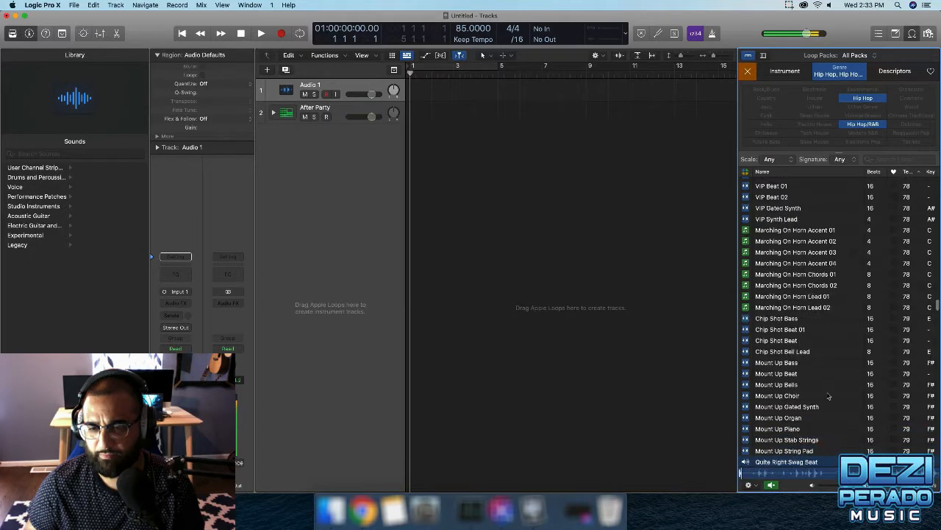
{"action": "key", "text": "Down"}
{"action": "key", "text": "Down"}
Audition the Soul Mate, Supernatural, Transatlantic and Deep Connection loops, ending on Faded Love String Rhythms.
{"action": "scroll", "coordinate": [848, 404], "scroll_direction": "down", "scroll_amount": 3}
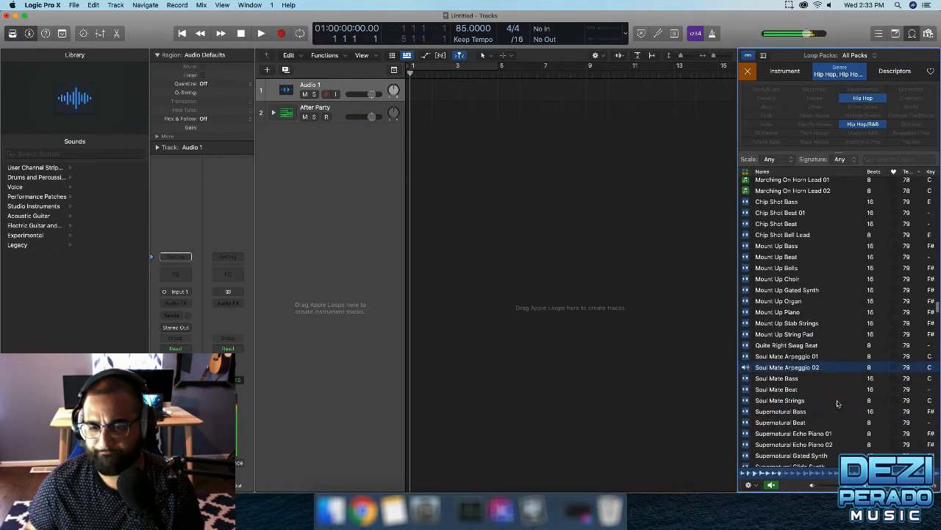
{"action": "key", "text": "Down"}
{"action": "key", "text": "Down"}
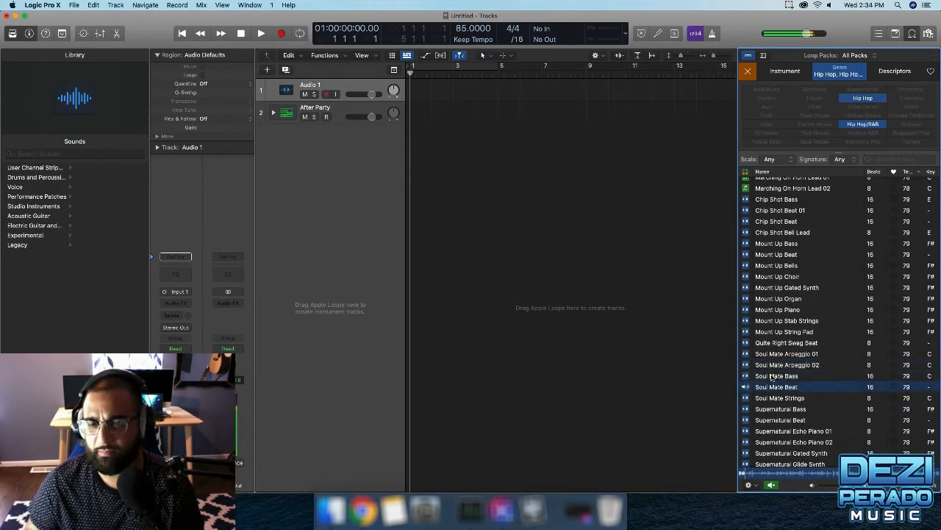
{"action": "key", "text": "Down"}
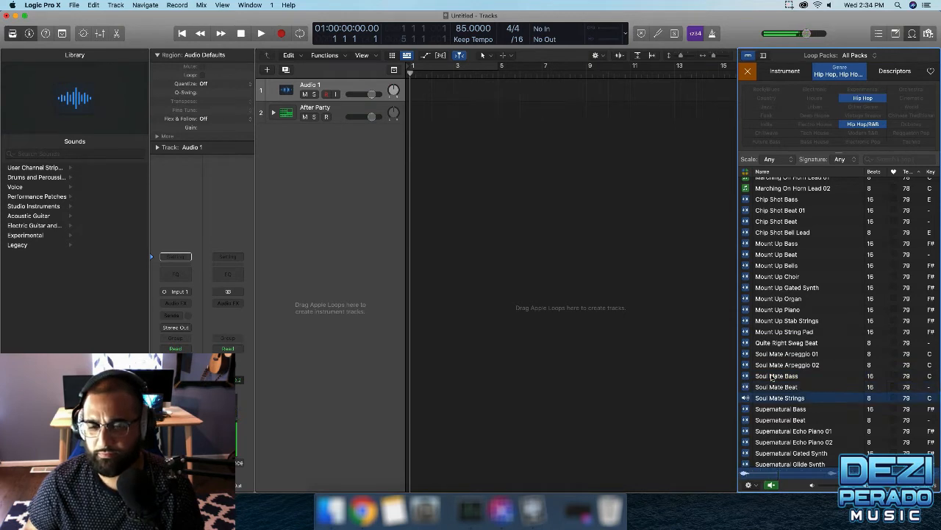
{"action": "key", "text": "Down"}
{"action": "key", "text": "Down"}
{"action": "key", "text": "Down"}
{"action": "key", "text": "Down"}
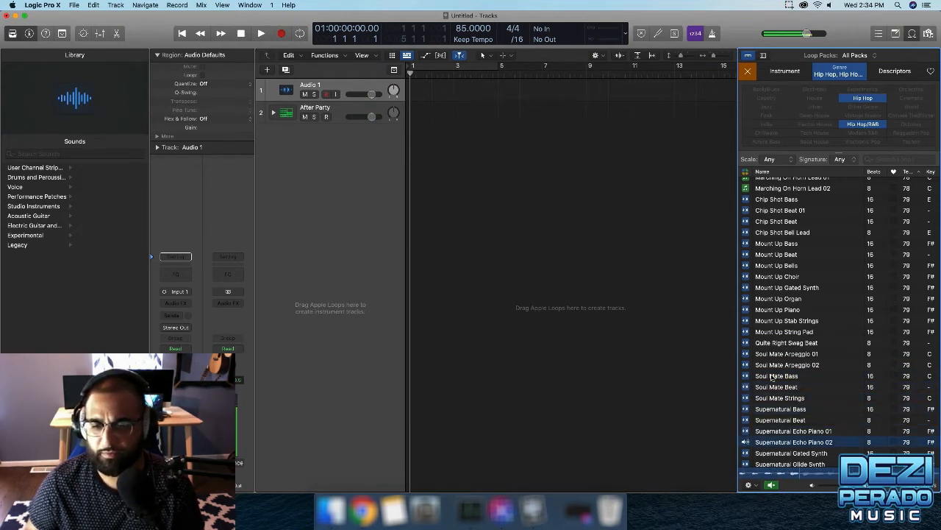
{"action": "key", "text": "Down"}
{"action": "key", "text": "Down"}
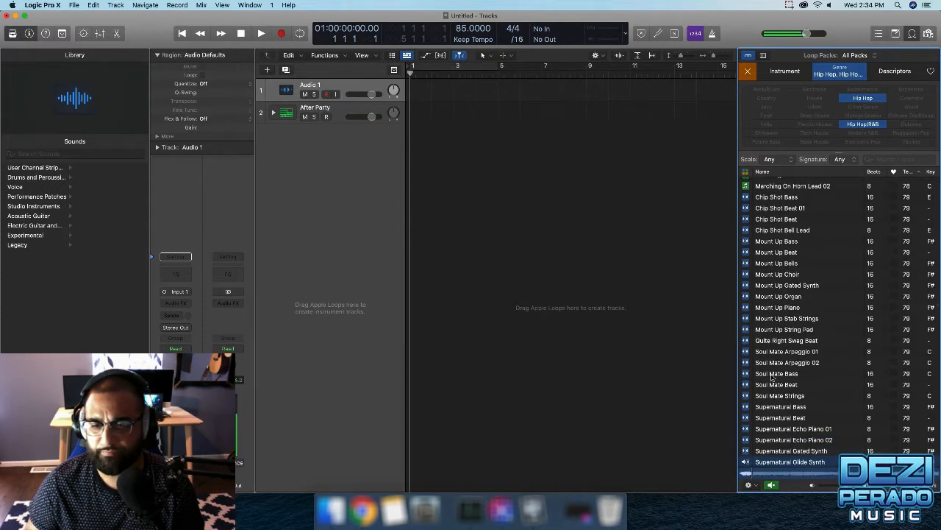
{"action": "key", "text": "Down"}
{"action": "key", "text": "Down"}
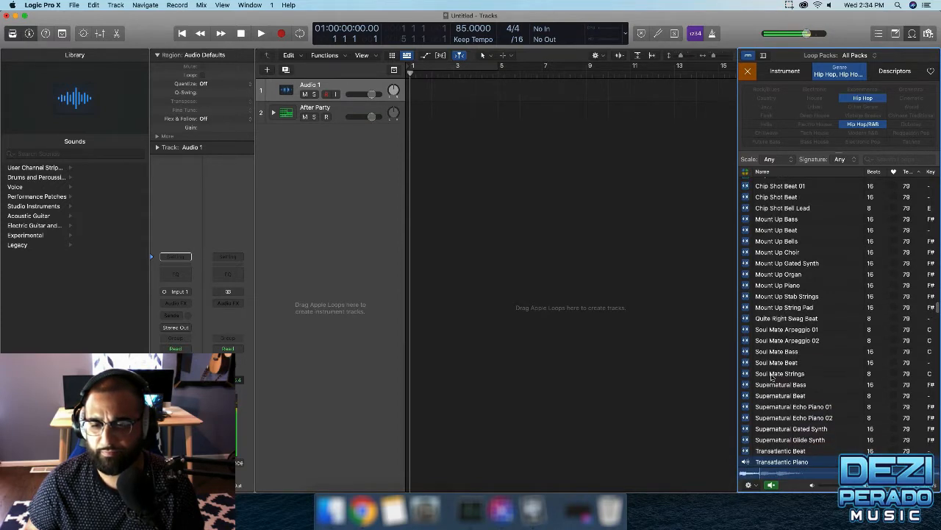
{"action": "key", "text": "Down"}
{"action": "key", "text": "Down"}
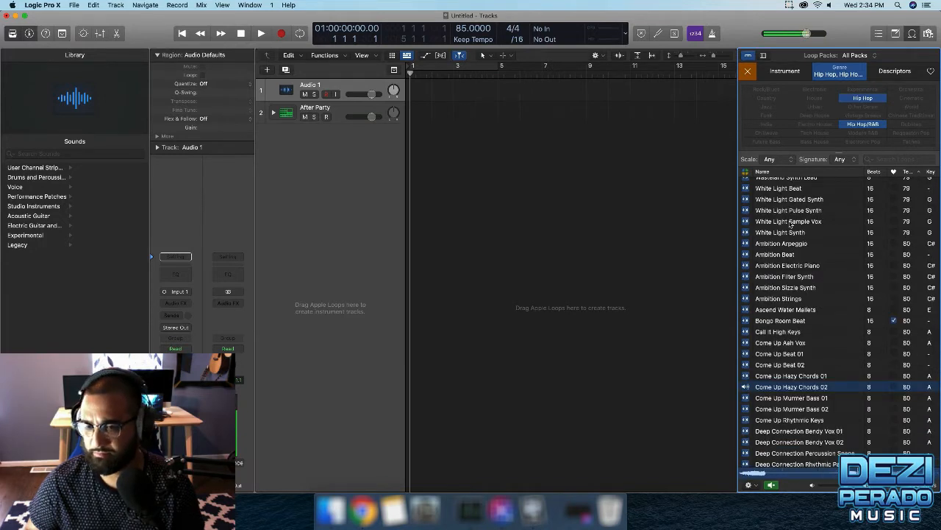
{"action": "key", "text": "Down"}
{"action": "key", "text": "Down"}
{"action": "key", "text": "Down"}
{"action": "key", "text": "Down"}
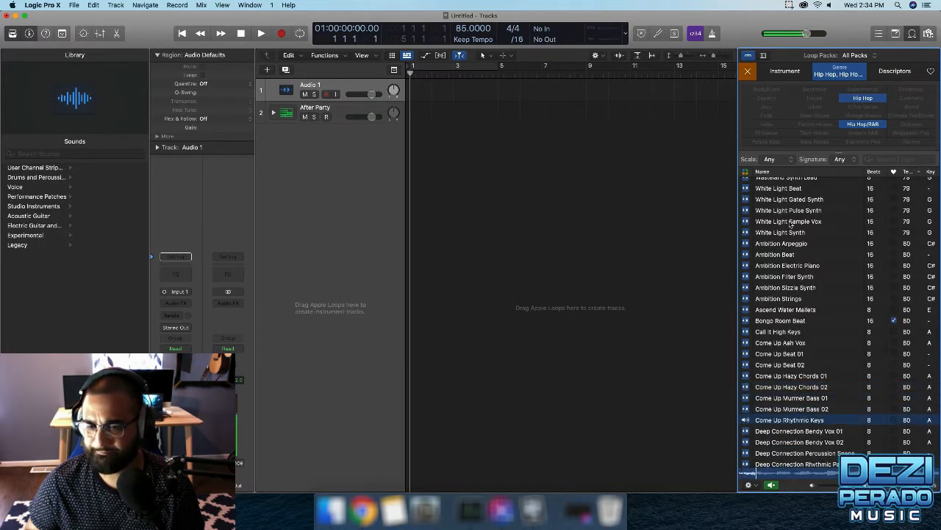
{"action": "key", "text": "Down"}
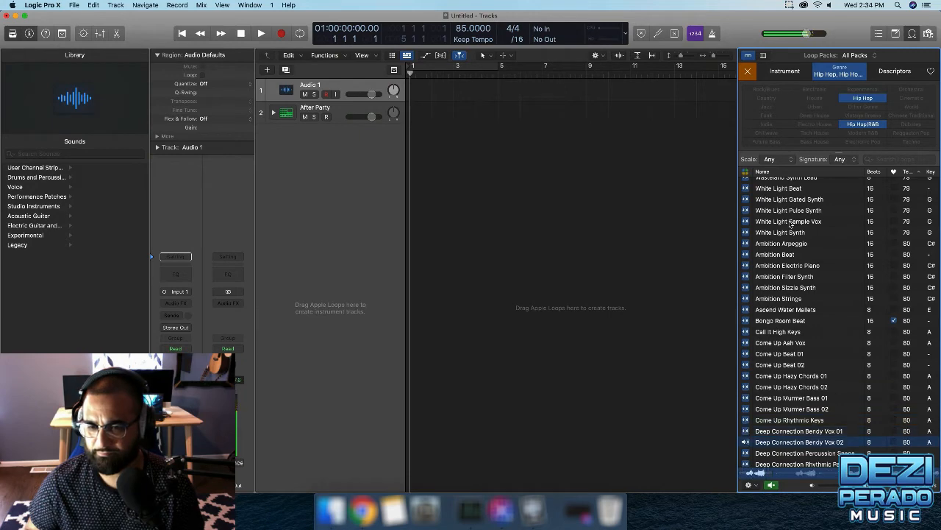
{"action": "scroll", "coordinate": [787, 250], "scroll_direction": "down", "scroll_amount": 5}
{"action": "left_click", "coordinate": [784, 278]}
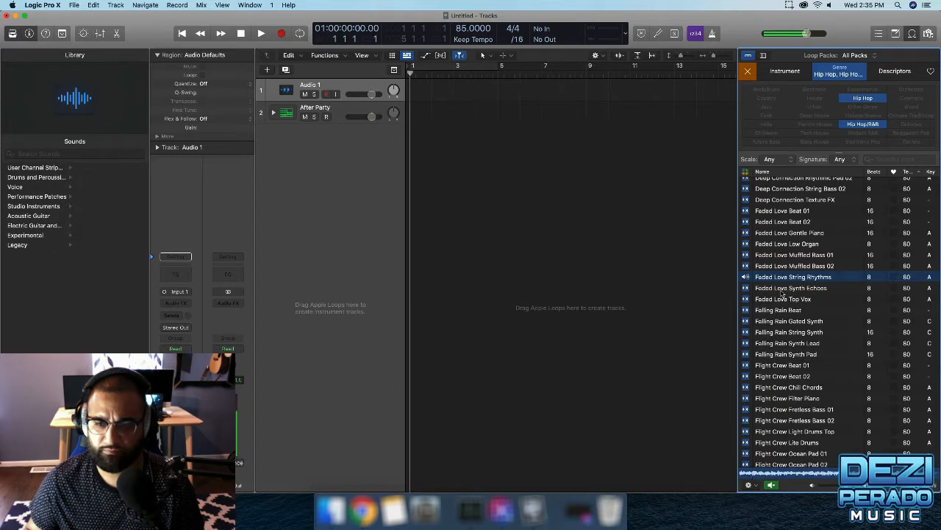
Compare Faded Love Synth Echoes and Top Vox, return to String Rhythms, then briefly play the project.
{"action": "left_click", "coordinate": [782, 290]}
{"action": "left_click", "coordinate": [783, 300]}
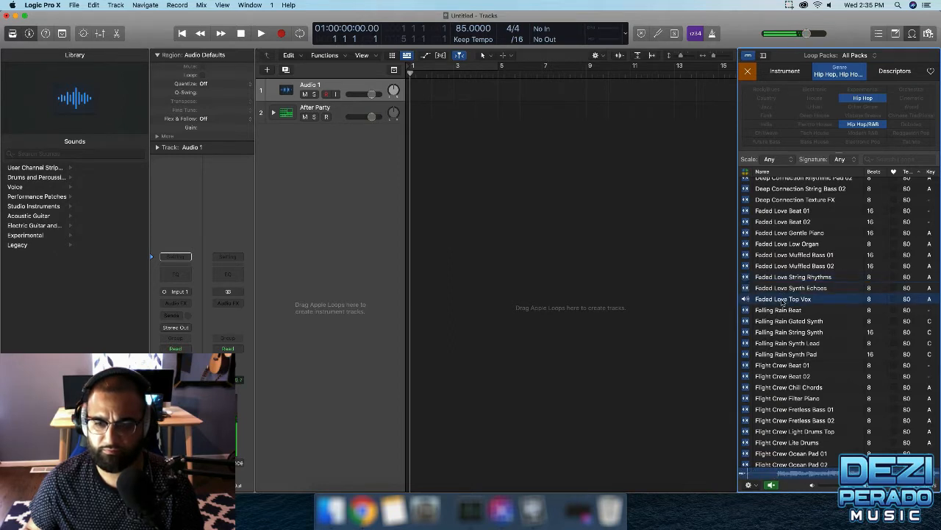
{"action": "left_click", "coordinate": [777, 278]}
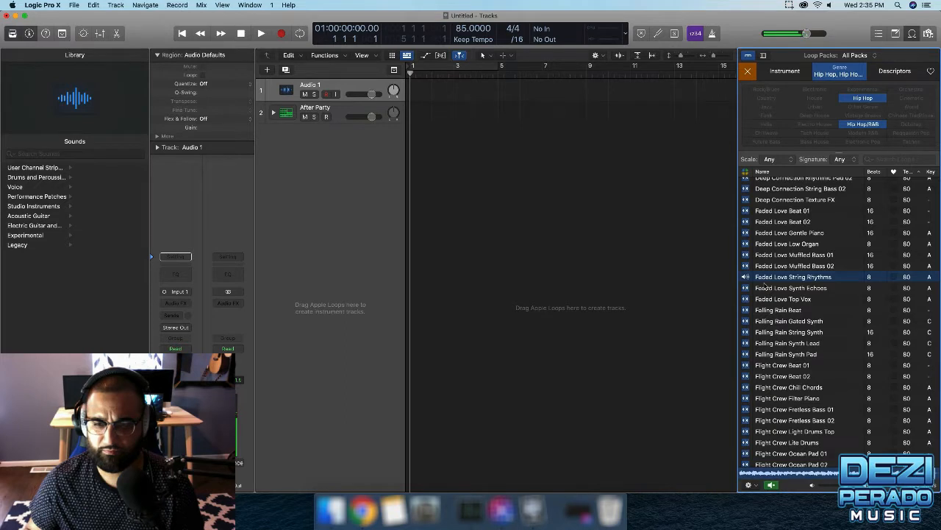
{"action": "key", "text": "space"}
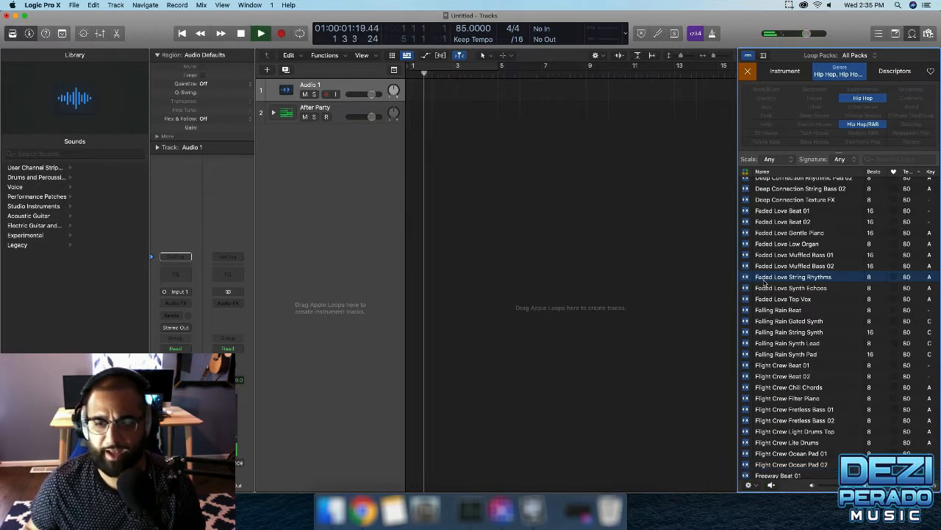
{"action": "key", "text": "space"}
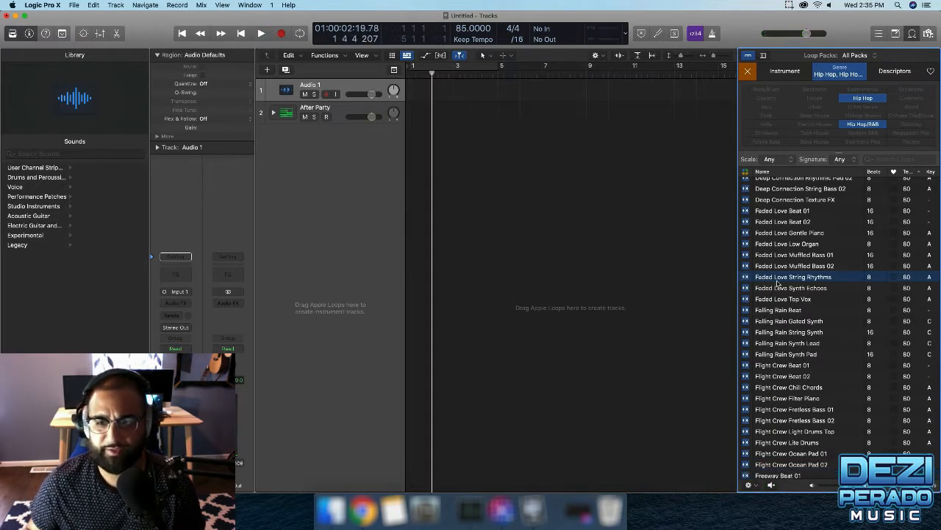
Import Faded Love String Rhythms onto the Audio 1 track and load it into Quick Sampler.
{"action": "left_click_drag", "start_coordinate": [778, 284], "coordinate": [412, 97]}
{"action": "left_click", "coordinate": [540, 180]}
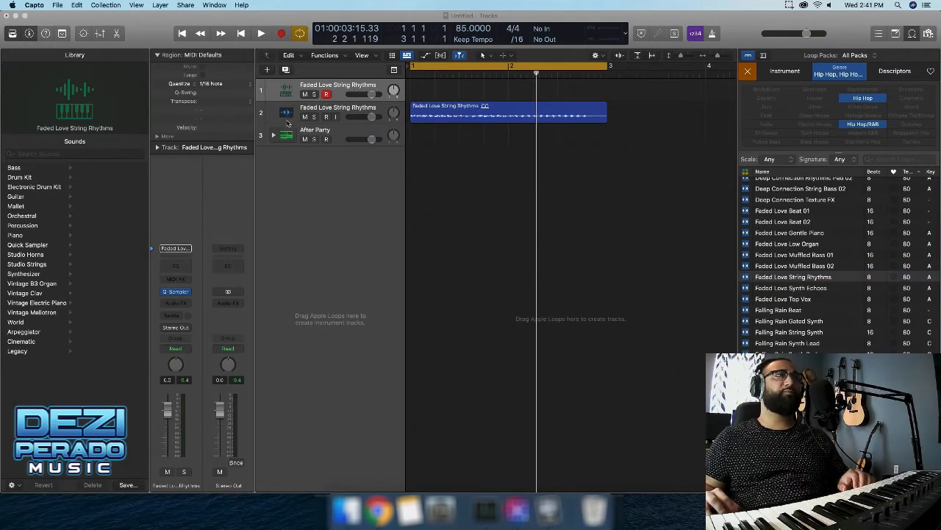
{"action": "left_click", "coordinate": [175, 291]}
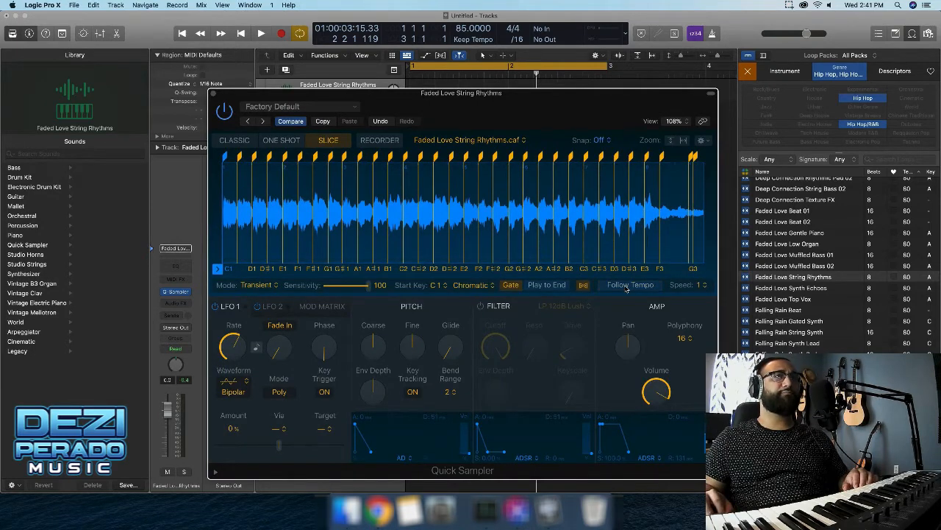
Turn Quick Sampler's Gate off and back on, and switch the sample to Classic mode.
{"action": "left_click", "coordinate": [509, 287]}
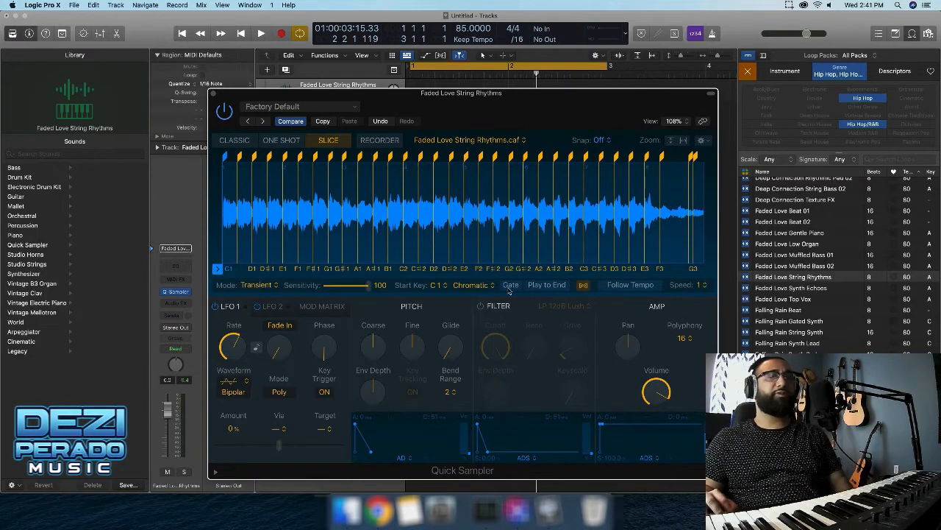
{"action": "left_click", "coordinate": [509, 287]}
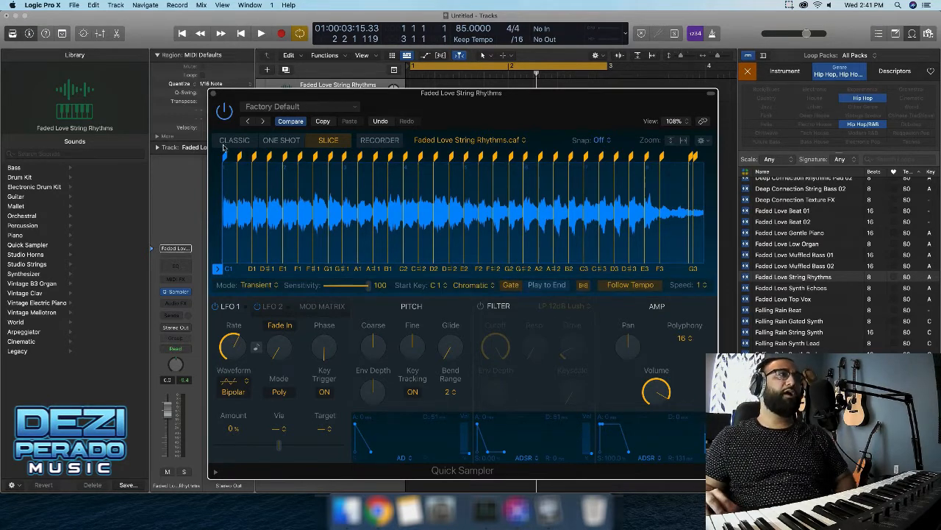
{"action": "left_click", "coordinate": [234, 140]}
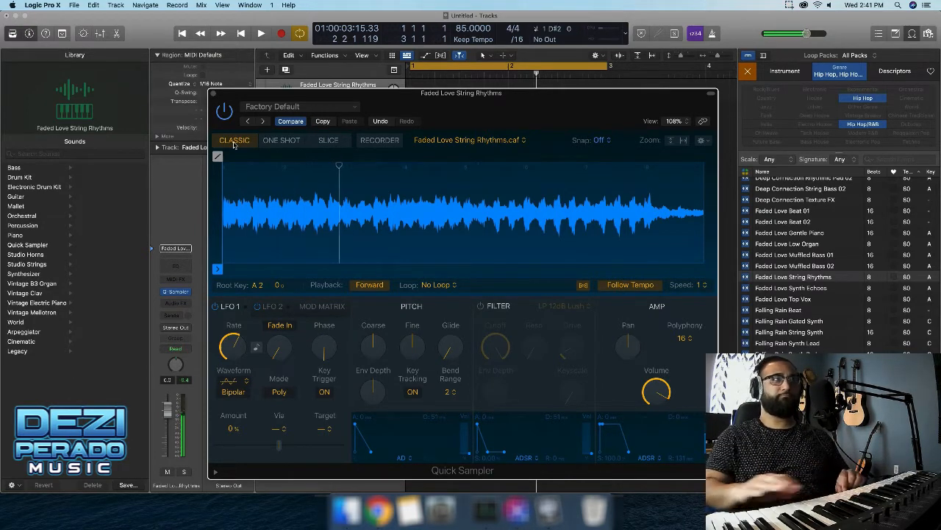
Zoom into the Quick Sampler waveform to position the sample start at 1 1 43.
{"action": "scroll", "coordinate": [284, 247], "scroll_direction": "up", "scroll_amount": 3}
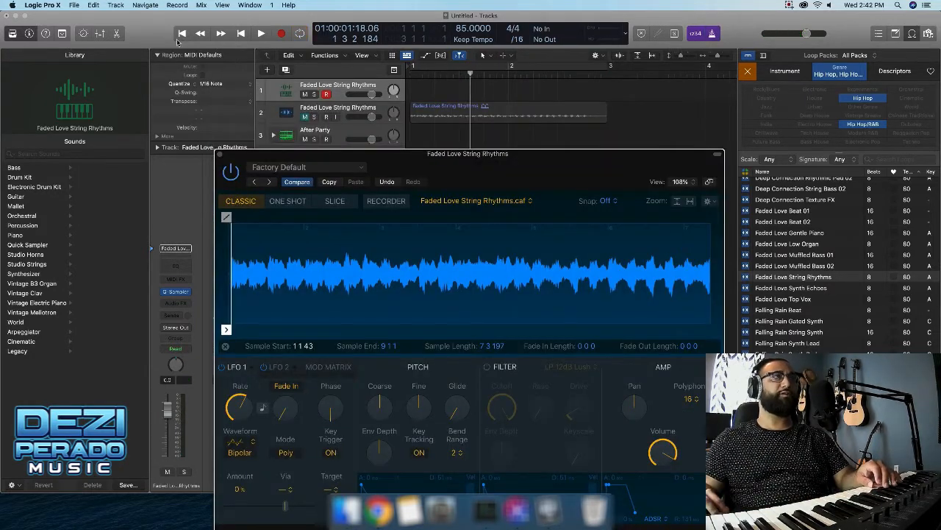
Return to the project start, record the sampler part, then record a new take of it.
{"action": "left_click", "coordinate": [181, 34]}
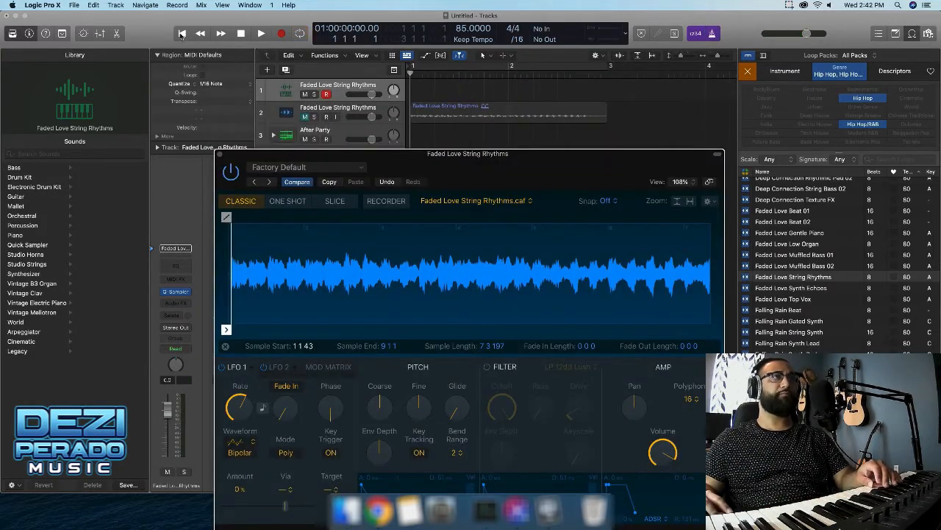
{"action": "left_click", "coordinate": [281, 34]}
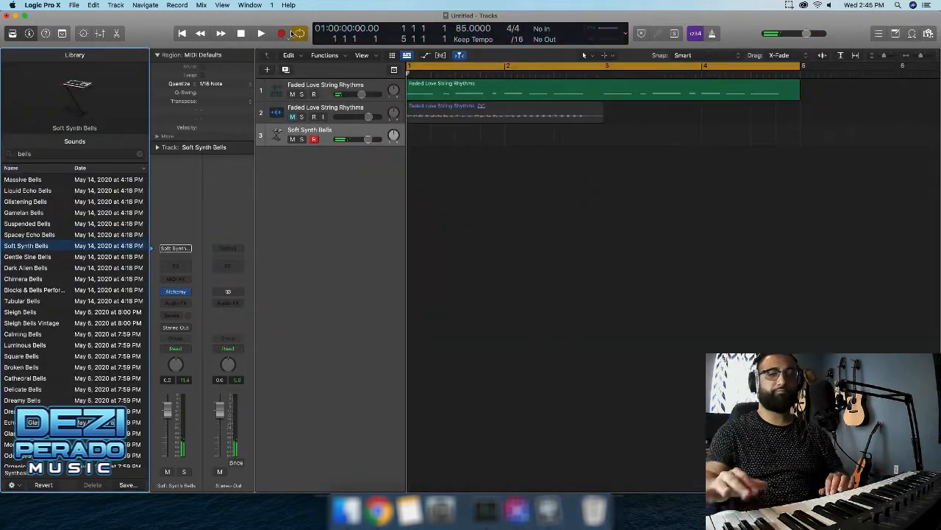
{"action": "left_click", "coordinate": [290, 33]}
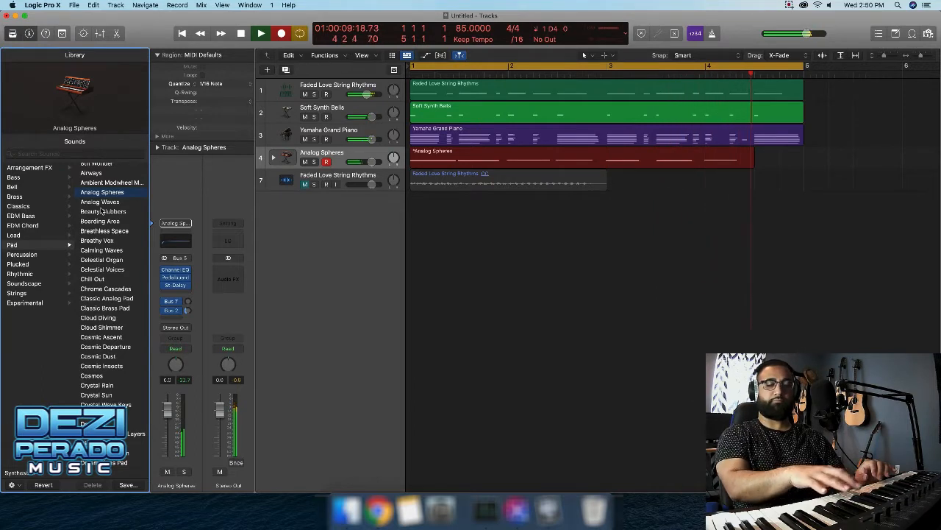
Stop and play back the pad recording, then change its sound from Analog Waves to Beauty Blubbers.
{"action": "key", "text": "space"}
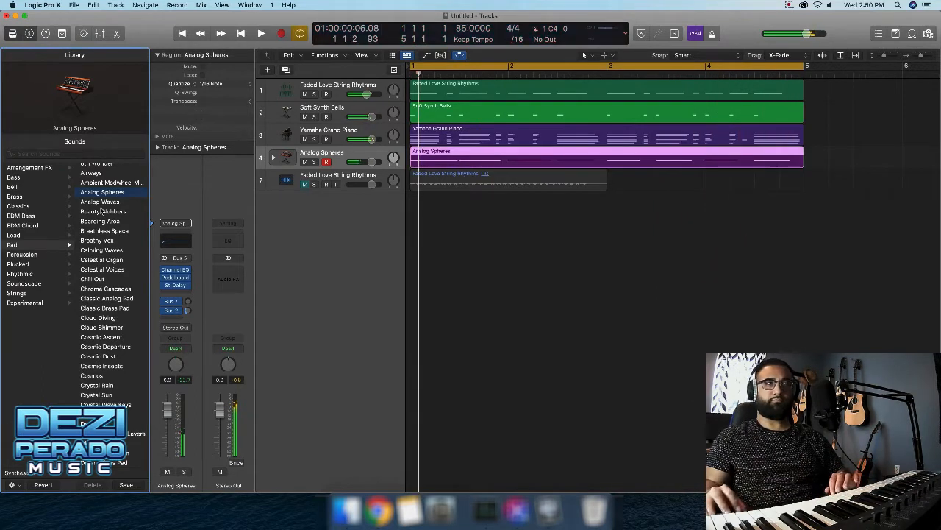
{"action": "key", "text": "space"}
{"action": "left_click", "coordinate": [103, 201]}
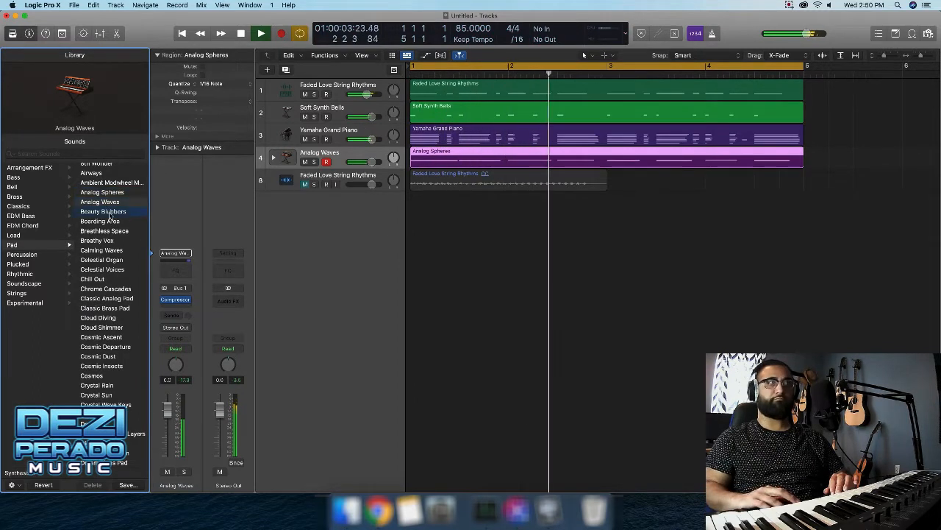
{"action": "left_click", "coordinate": [109, 213]}
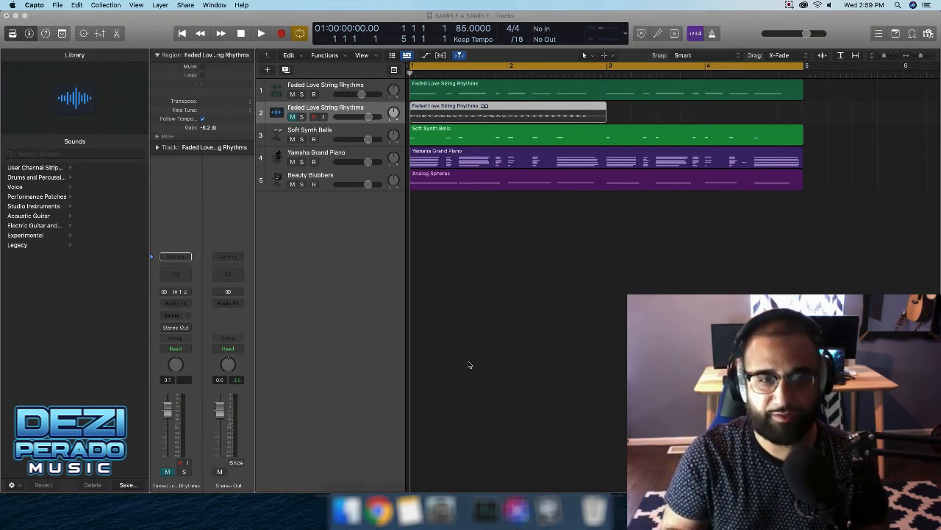
Deselect the track 2 region, start playback, and lower the second string track's volume slightly.
{"action": "left_click", "coordinate": [469, 364]}
{"action": "left_click", "coordinate": [262, 35]}
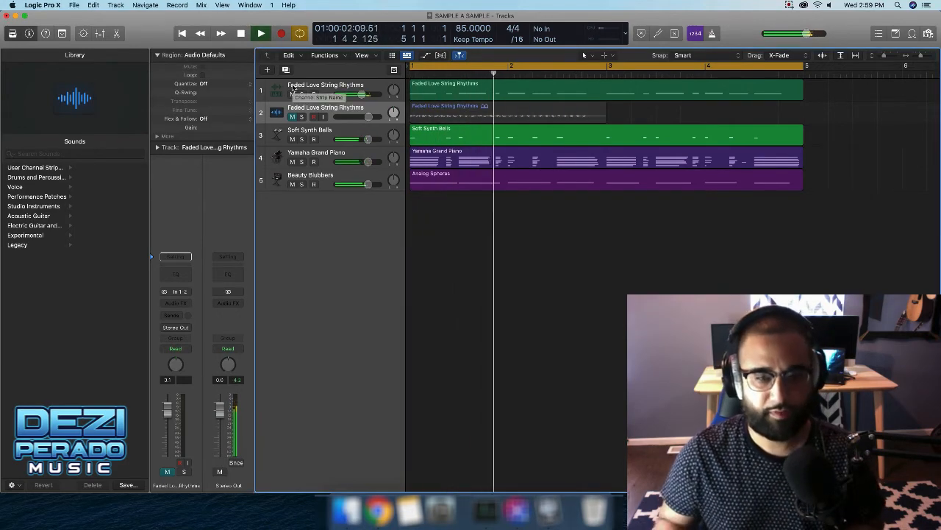
{"action": "left_click_drag", "start_coordinate": [172, 417], "coordinate": [171, 420]}
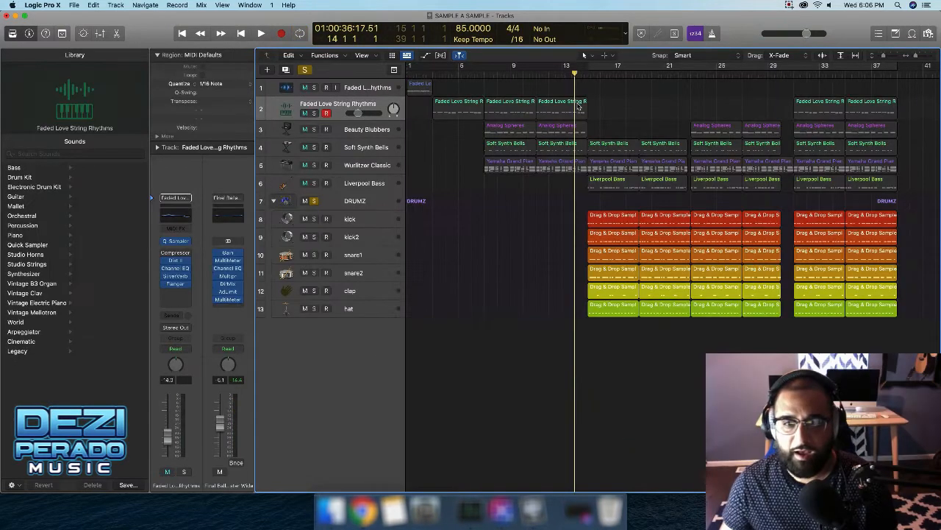
Move the playhead to bar 15 and start playback of the arrangement.
{"action": "scroll", "coordinate": [578, 107], "scroll_direction": "right", "scroll_amount": 3}
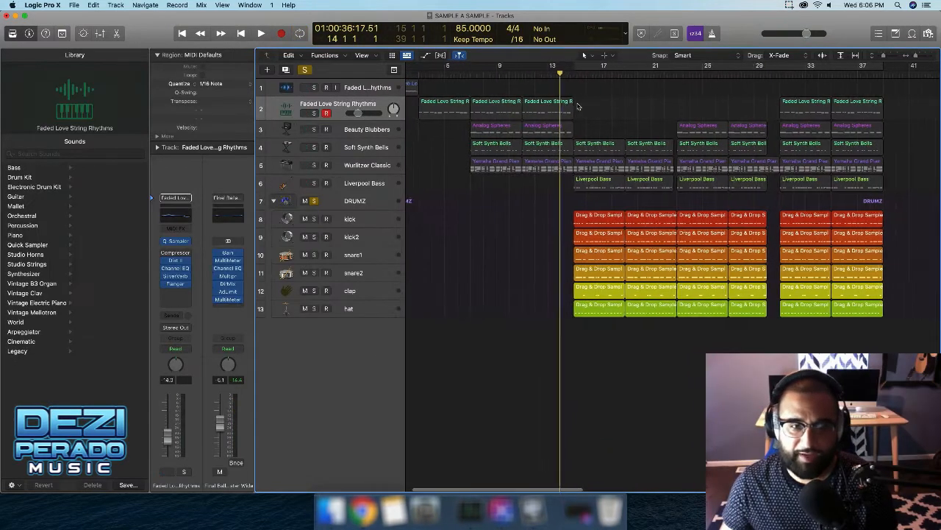
{"action": "scroll", "coordinate": [567, 107], "scroll_direction": "right", "scroll_amount": 1}
{"action": "scroll", "coordinate": [549, 103], "scroll_direction": "right", "scroll_amount": 1}
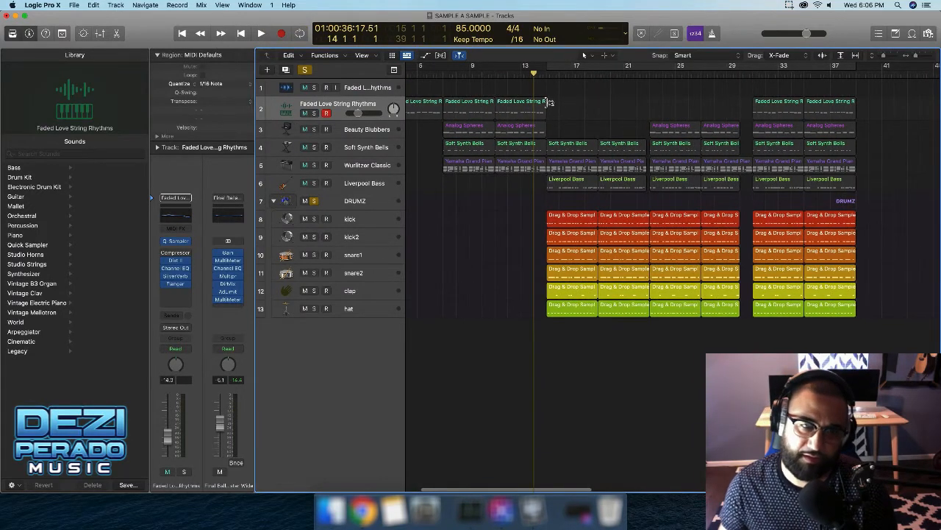
{"action": "scroll", "coordinate": [544, 104], "scroll_direction": "right", "scroll_amount": 3}
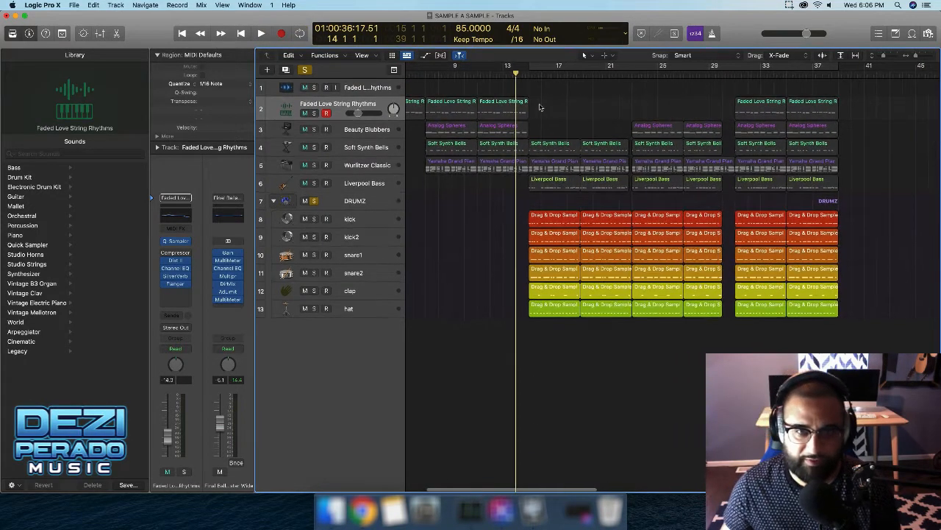
{"action": "left_click", "coordinate": [528, 76]}
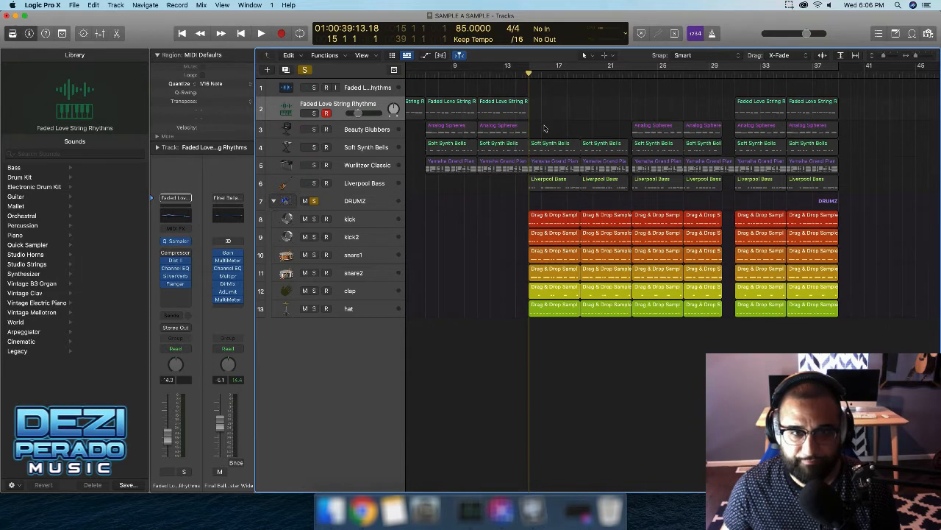
{"action": "key", "text": "space"}
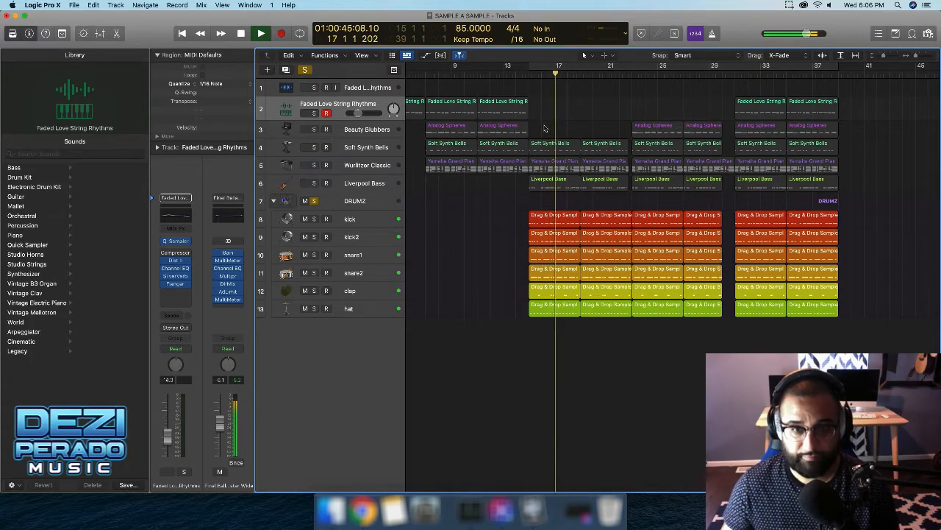
Solo the Liverpool Bass track to hear it alone, then stop playback.
{"action": "scroll", "coordinate": [550, 136], "scroll_direction": "left", "scroll_amount": 1}
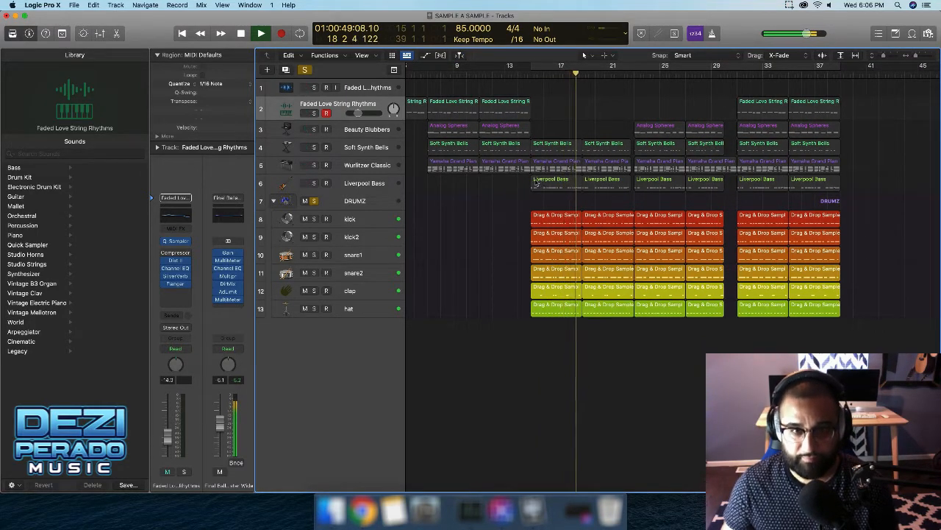
{"action": "left_click", "coordinate": [314, 183]}
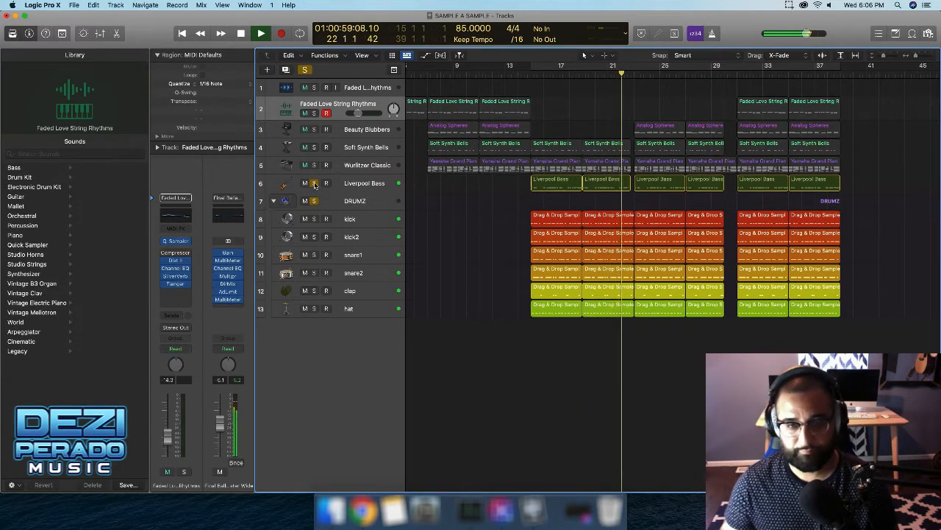
{"action": "scroll", "coordinate": [500, 206], "scroll_direction": "right", "scroll_amount": 1}
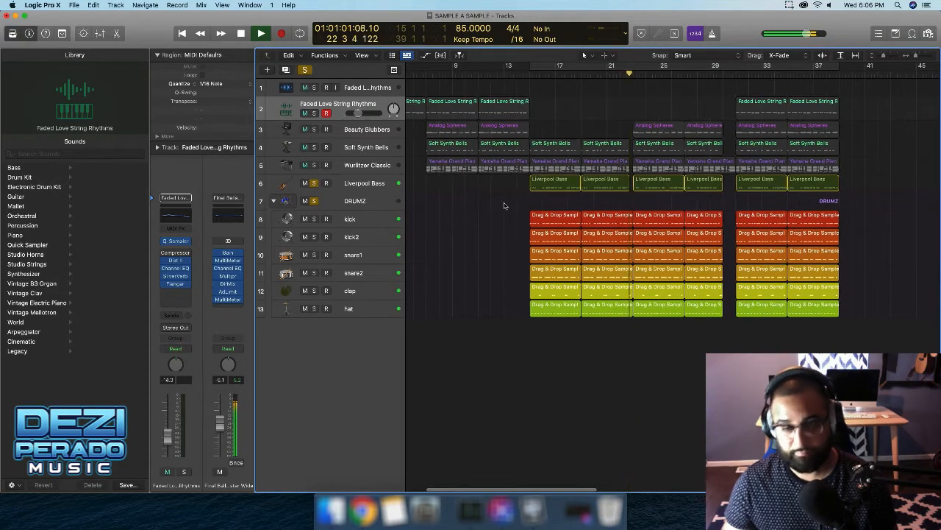
{"action": "scroll", "coordinate": [499, 207], "scroll_direction": "right", "scroll_amount": 1}
{"action": "key", "text": "space"}
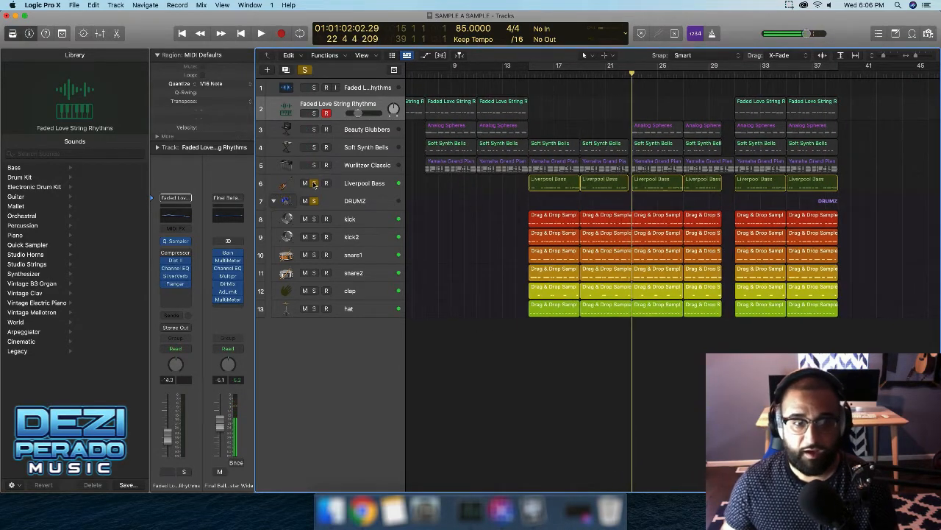
{"action": "scroll", "coordinate": [438, 206], "scroll_direction": "left", "scroll_amount": 5}
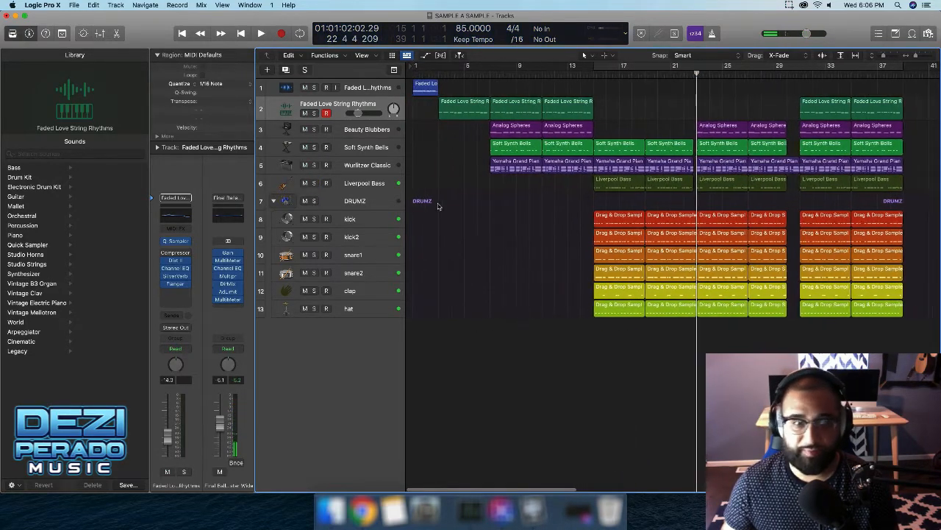
Set a cycle range over bars 1 to 3 and play the looped intro, then stop.
{"action": "scroll", "coordinate": [438, 206], "scroll_direction": "right", "scroll_amount": 1}
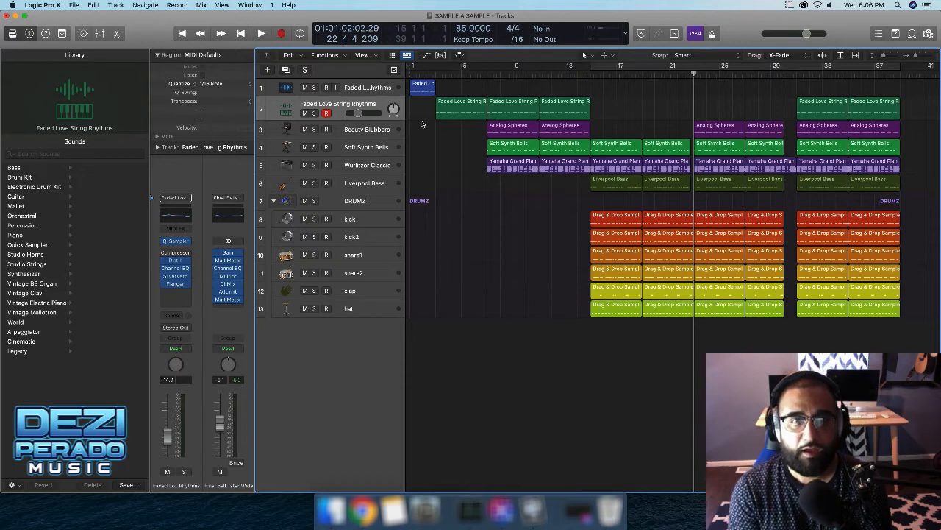
{"action": "scroll", "coordinate": [410, 79], "scroll_direction": "right", "scroll_amount": 1}
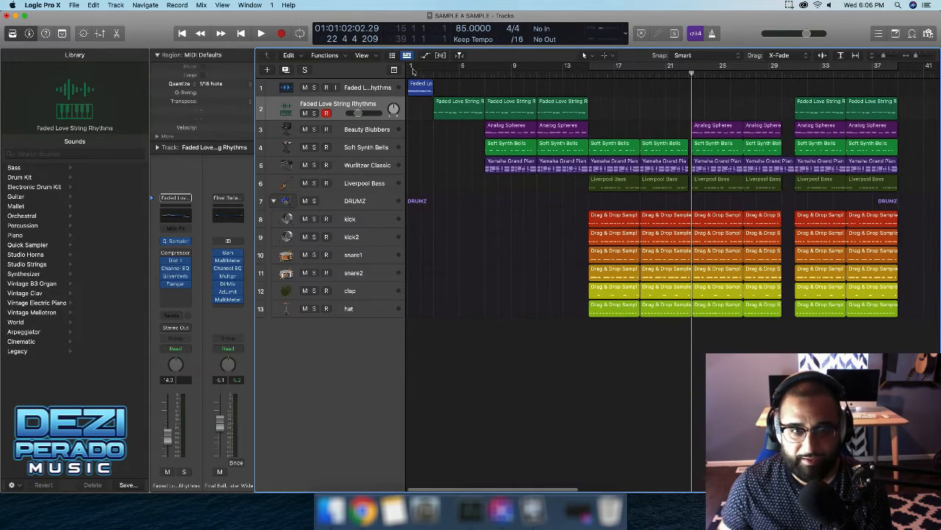
{"action": "left_click_drag", "start_coordinate": [411, 68], "coordinate": [432, 68]}
{"action": "key", "text": "space"}
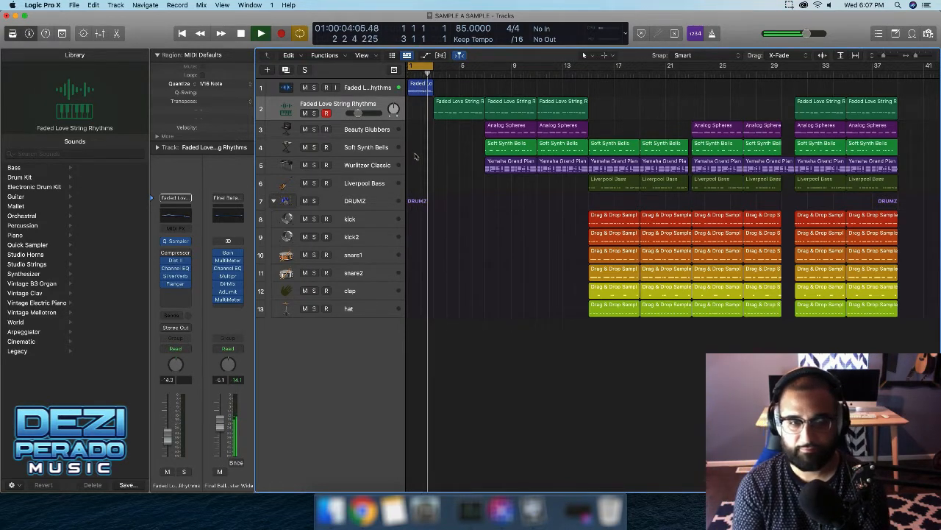
{"action": "key", "text": "space"}
Move the playhead to bar 2, then bar 3, and play from bar 3.
{"action": "left_click", "coordinate": [424, 70]}
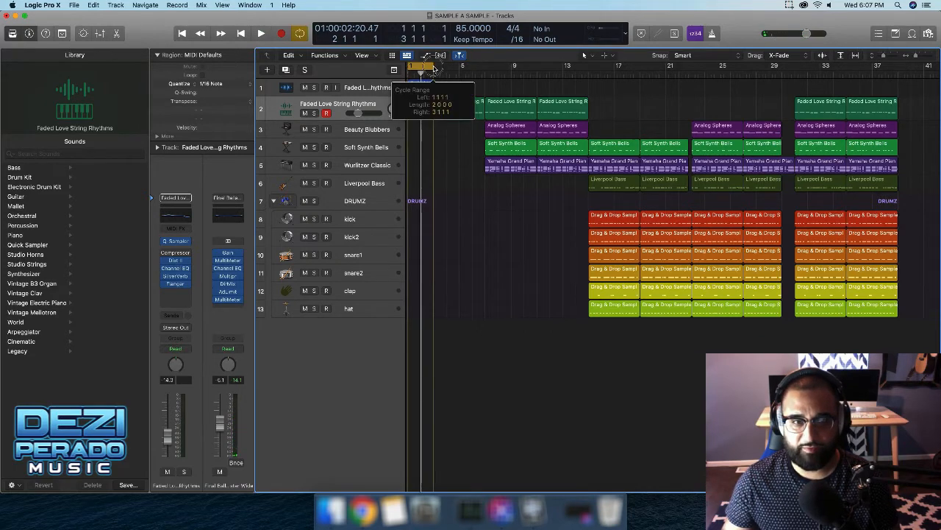
{"action": "left_click", "coordinate": [433, 69]}
{"action": "key", "text": "space"}
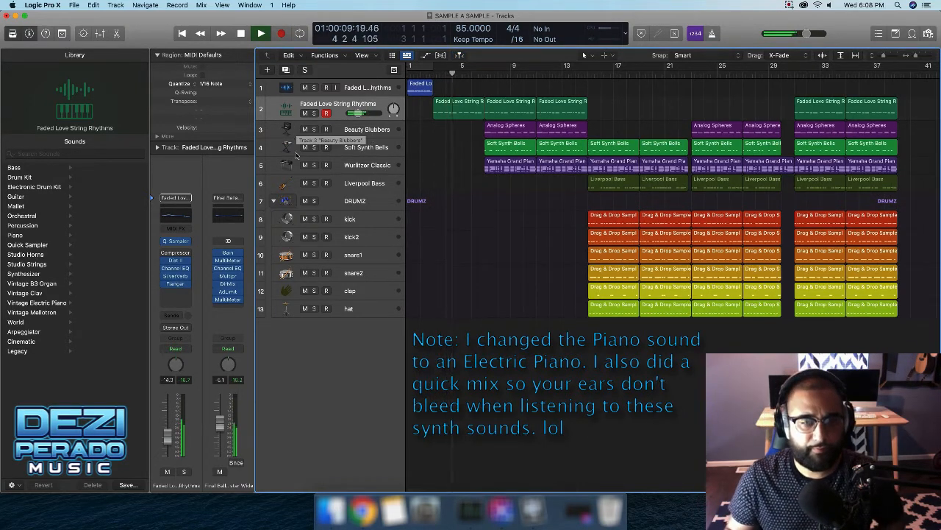
Drag a cycle range across bars 15 to 39 while the arrangement keeps playing.
{"action": "scroll", "coordinate": [423, 163], "scroll_direction": "right", "scroll_amount": 2}
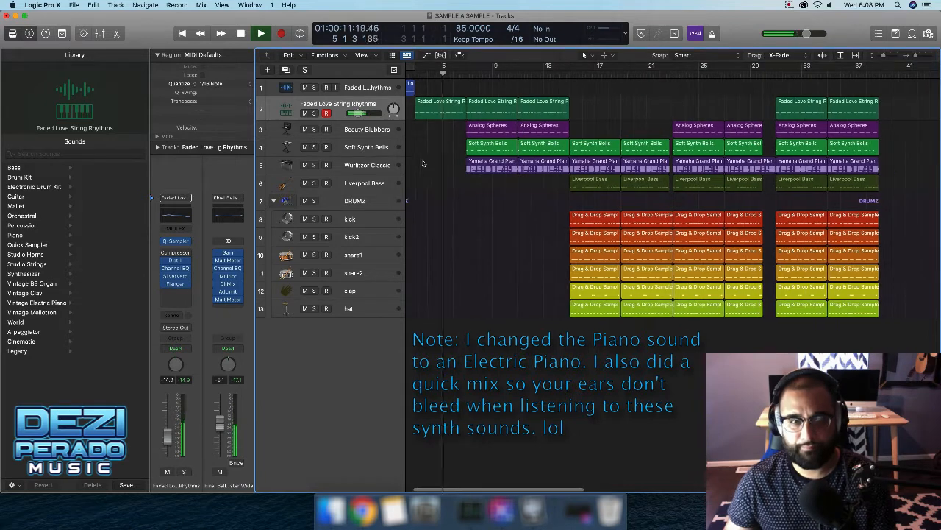
{"action": "scroll", "coordinate": [424, 163], "scroll_direction": "left", "scroll_amount": 2}
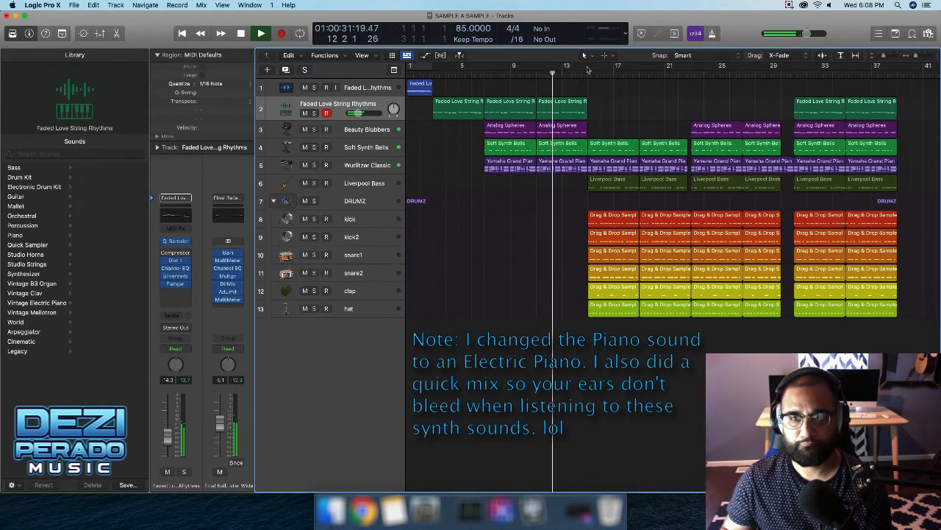
{"action": "left_click_drag", "start_coordinate": [587, 69], "coordinate": [894, 99]}
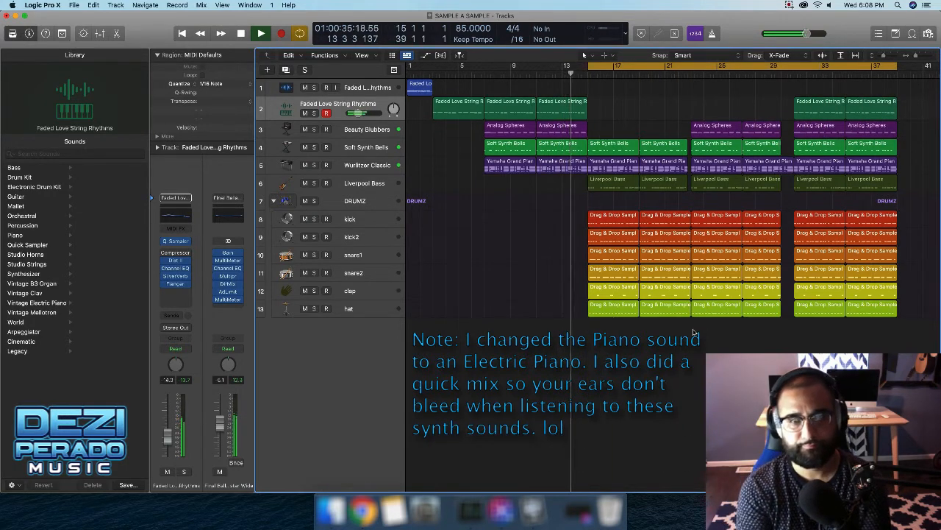